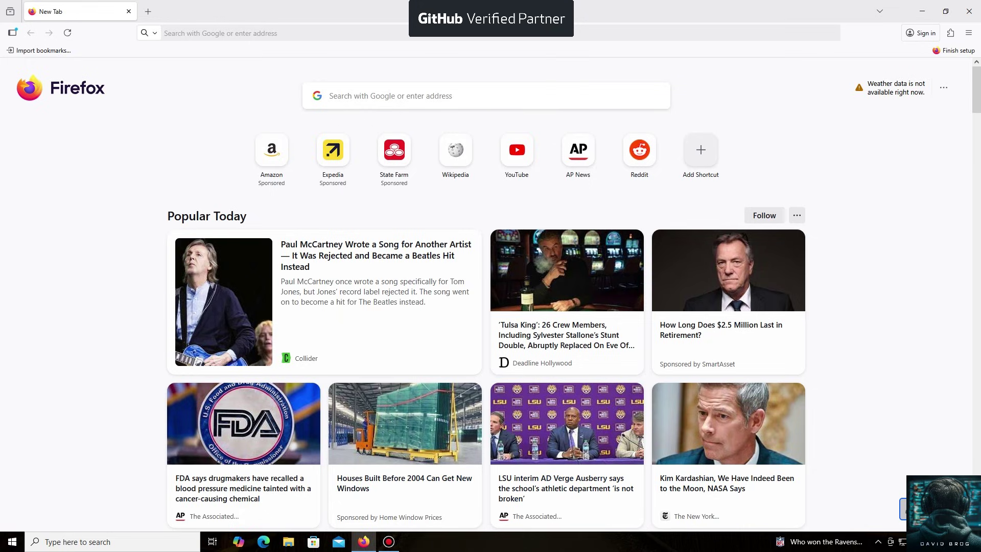
key("ctrl+l")
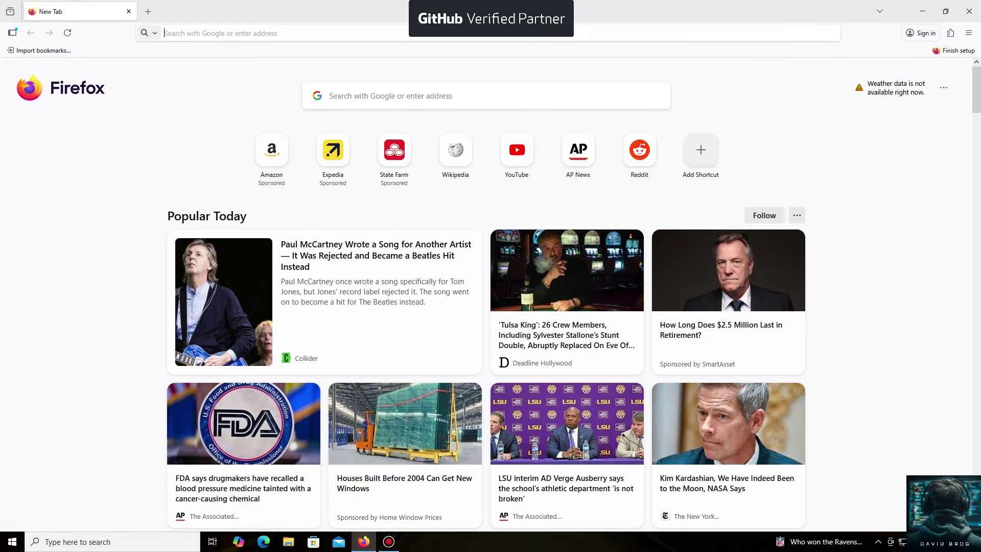
type("https://unmineable.online/")
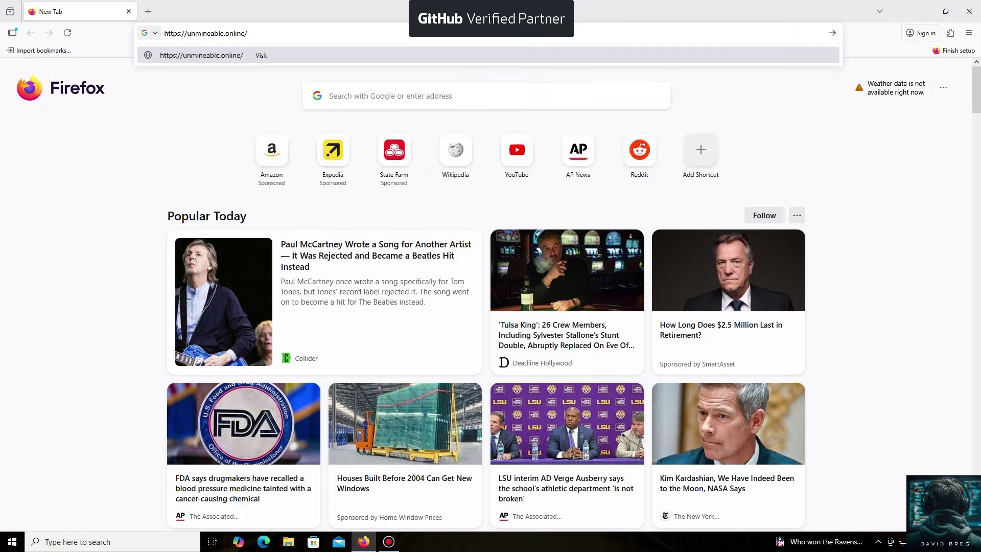
key("Return")
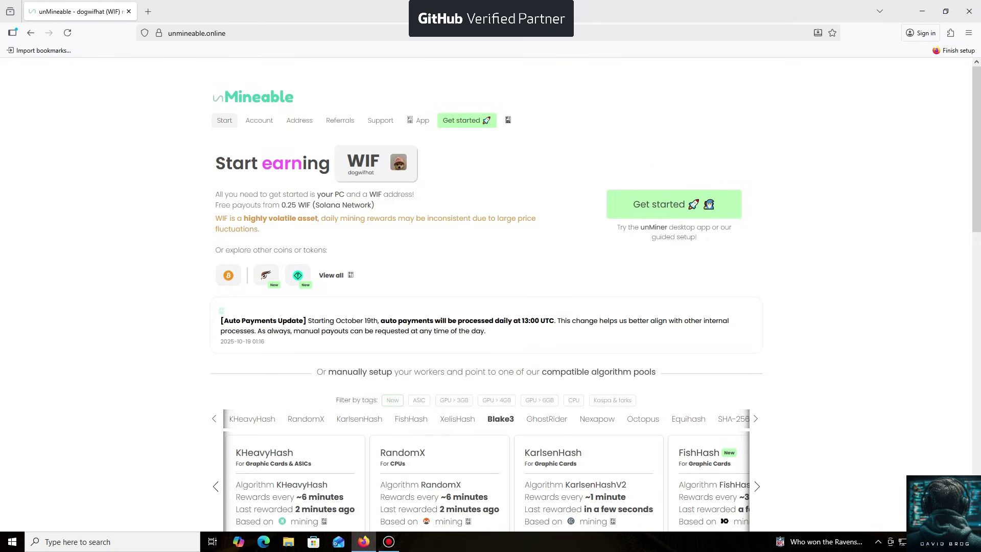
Download the unMiner Win 10/11 app as Unmineable.zip from the App page, then minimize Firefox.
left_click(675, 204)
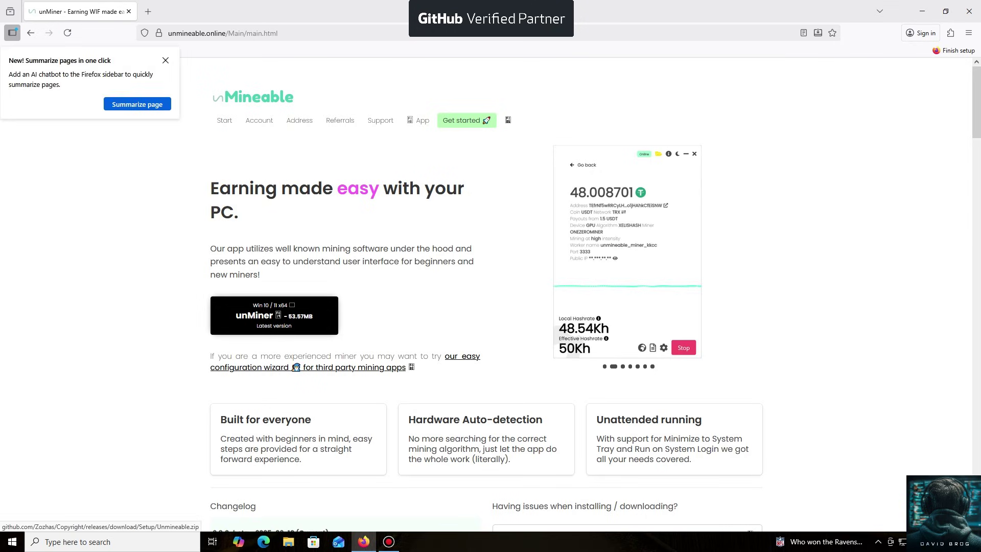
left_click(274, 316)
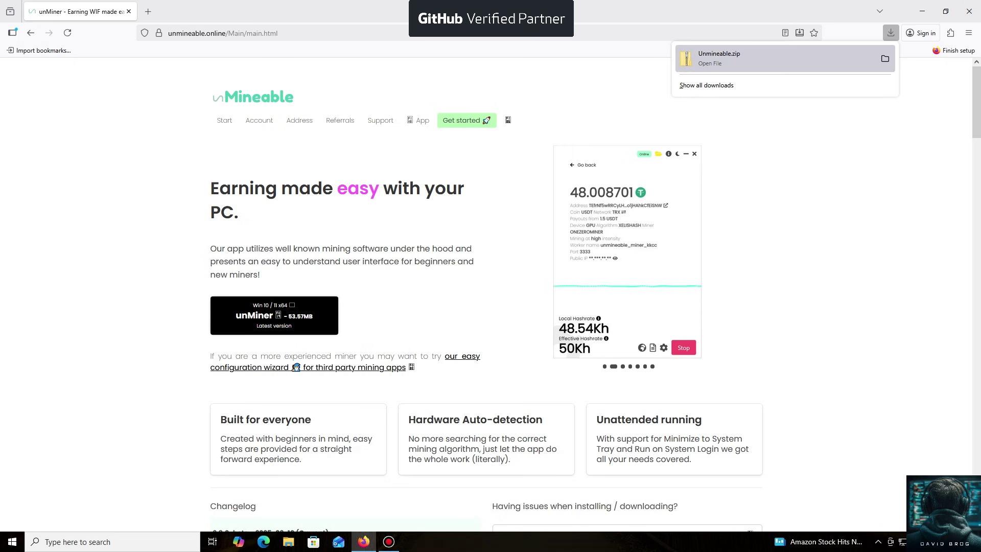
left_click(890, 32)
left_click(923, 11)
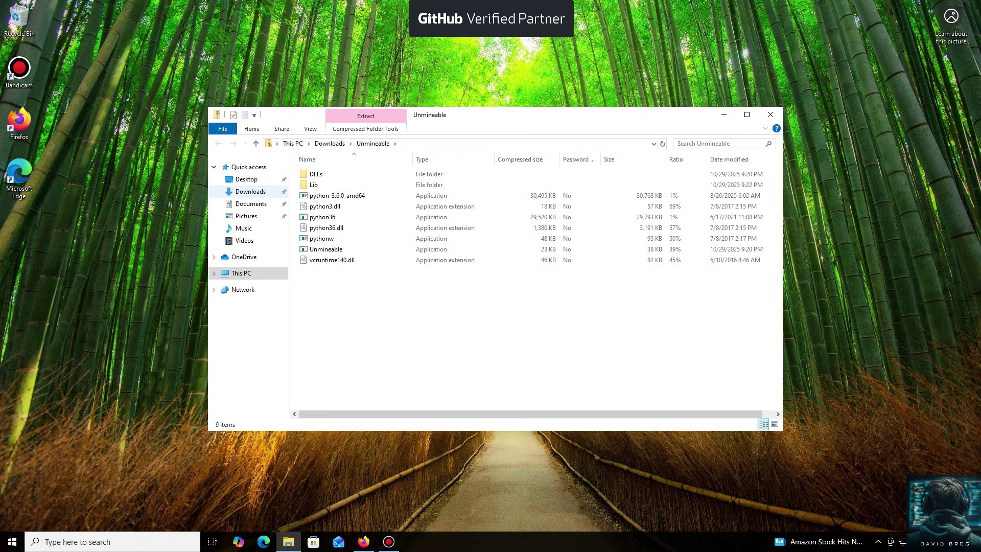
Extract Unmineable.zip into Downloads\Unmineable and select the extracted Unmineable application.
left_click(250, 191)
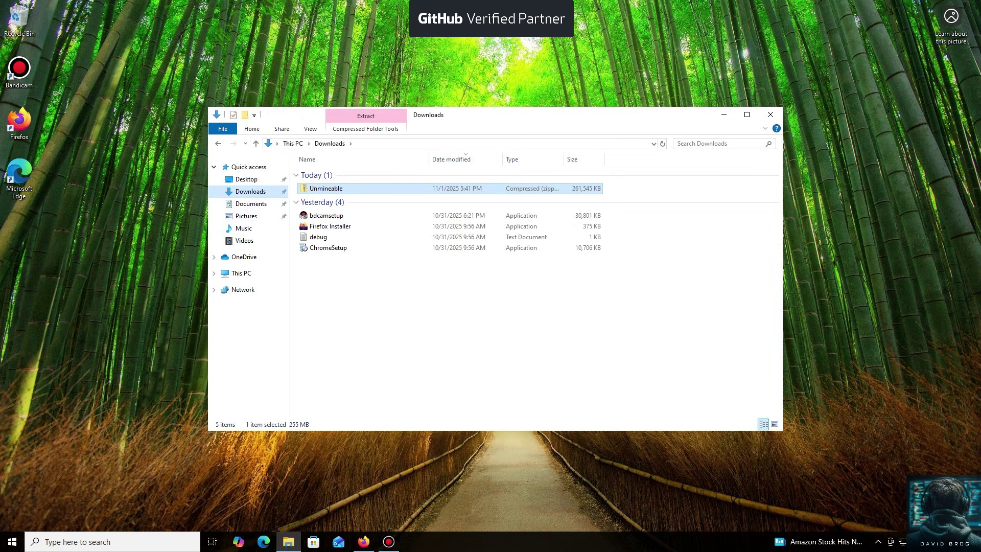
key("Return")
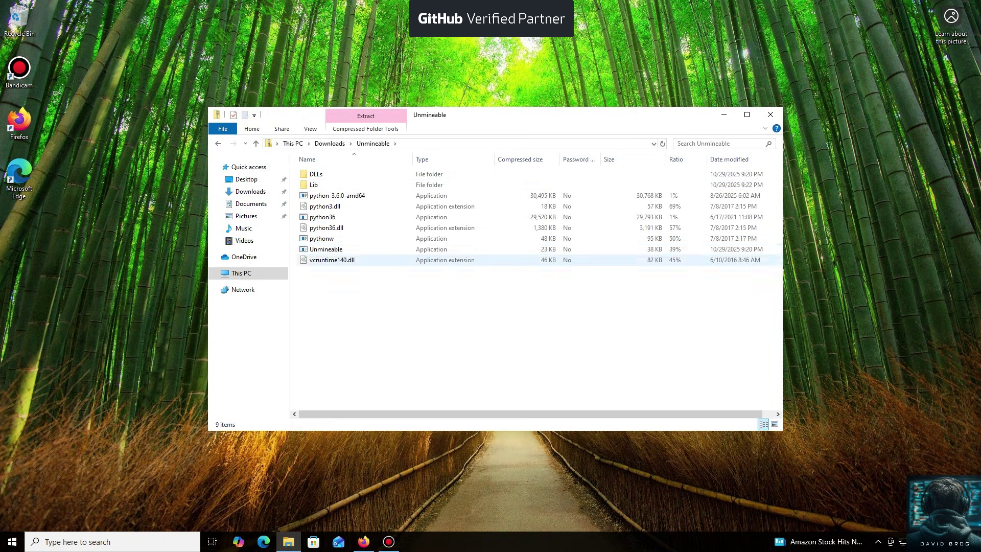
double_click(326, 249)
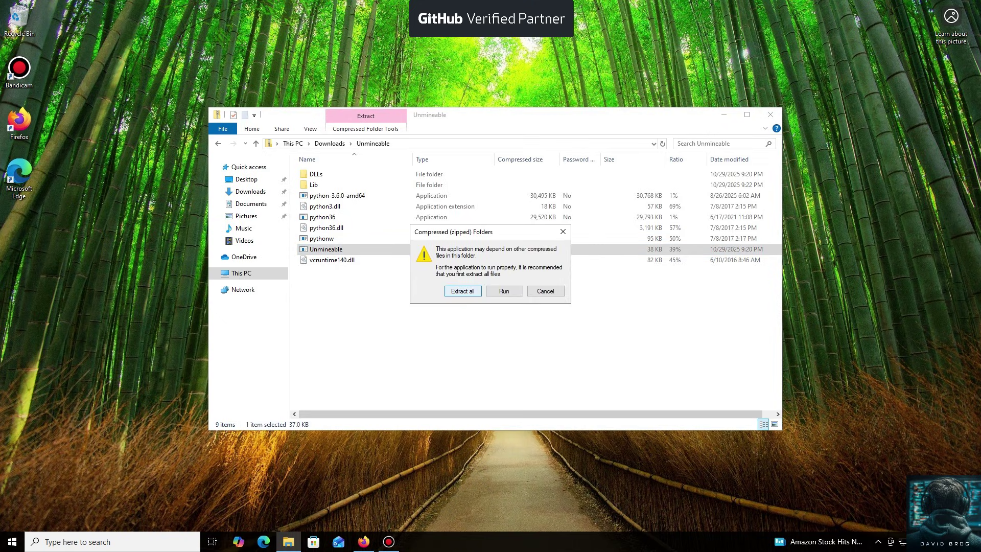
key("Return")
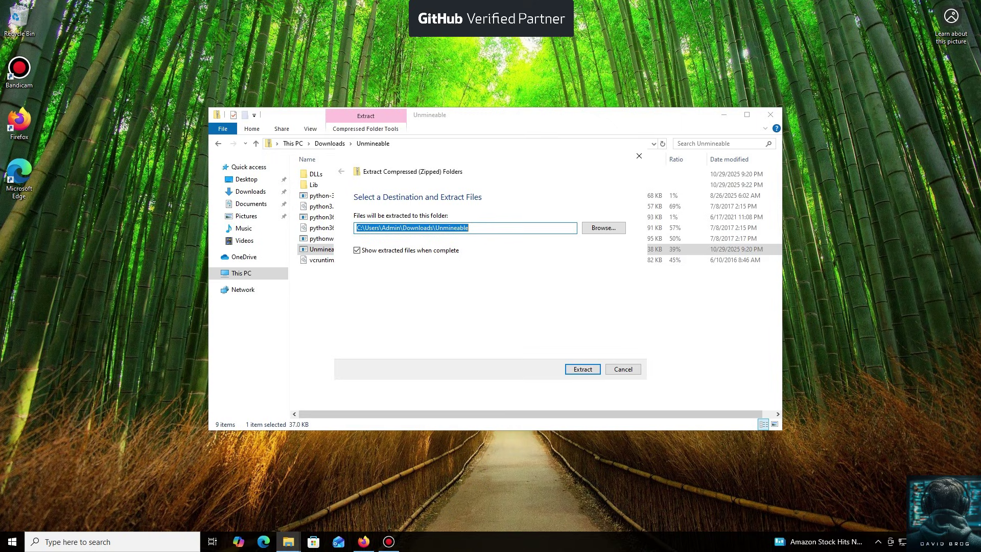
key("Return")
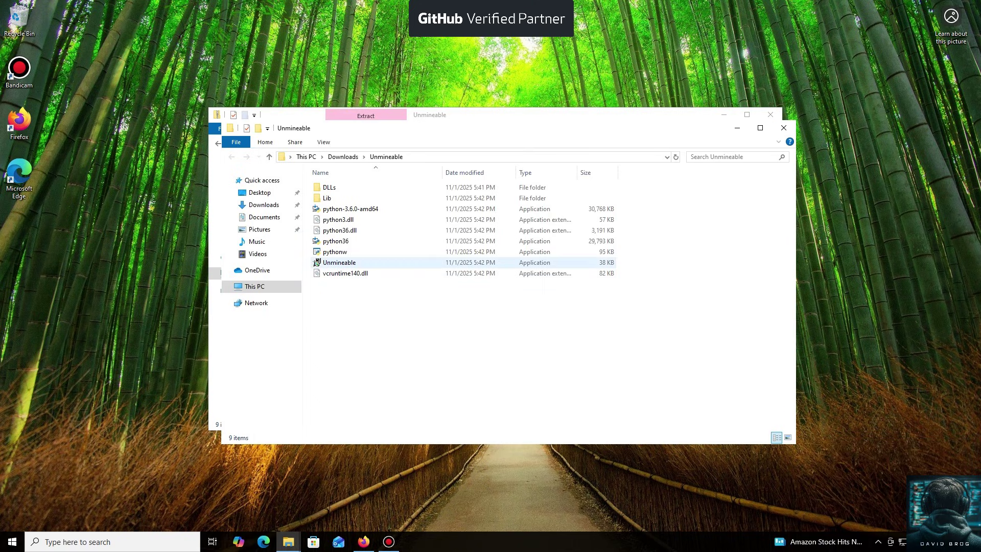
left_click(316, 264)
Run the Unmineable installer despite the SmartScreen block and install unMiner for the current user only.
double_click(316, 263)
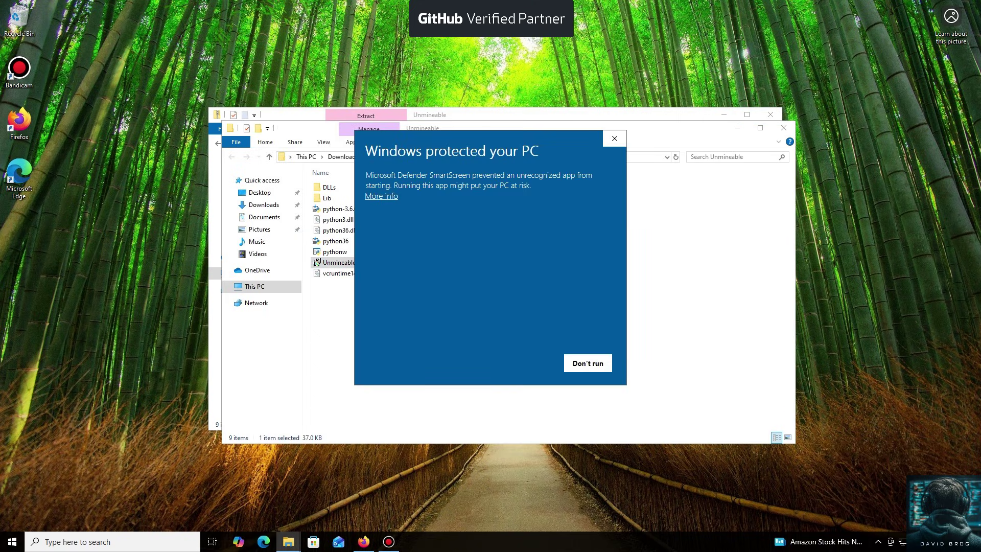
left_click(382, 196)
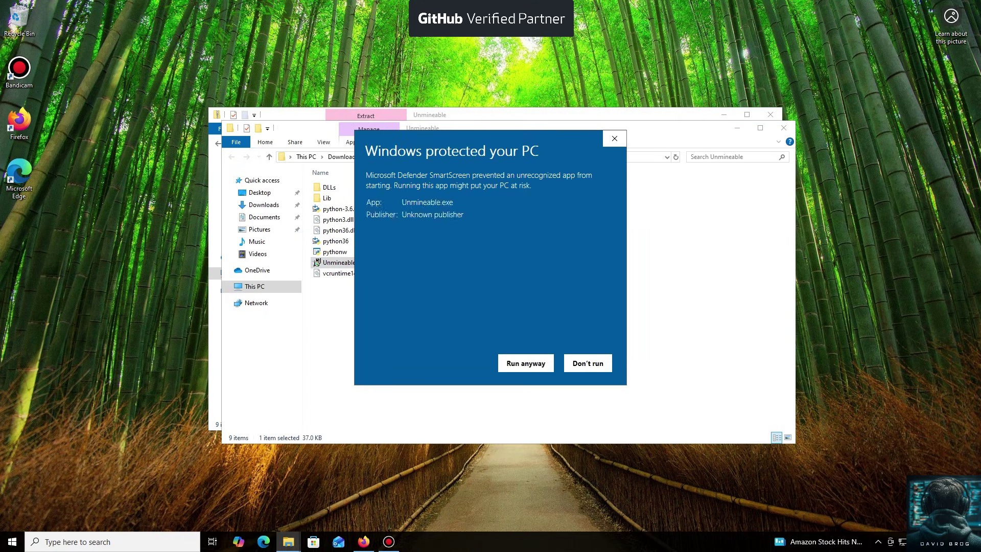
left_click(526, 363)
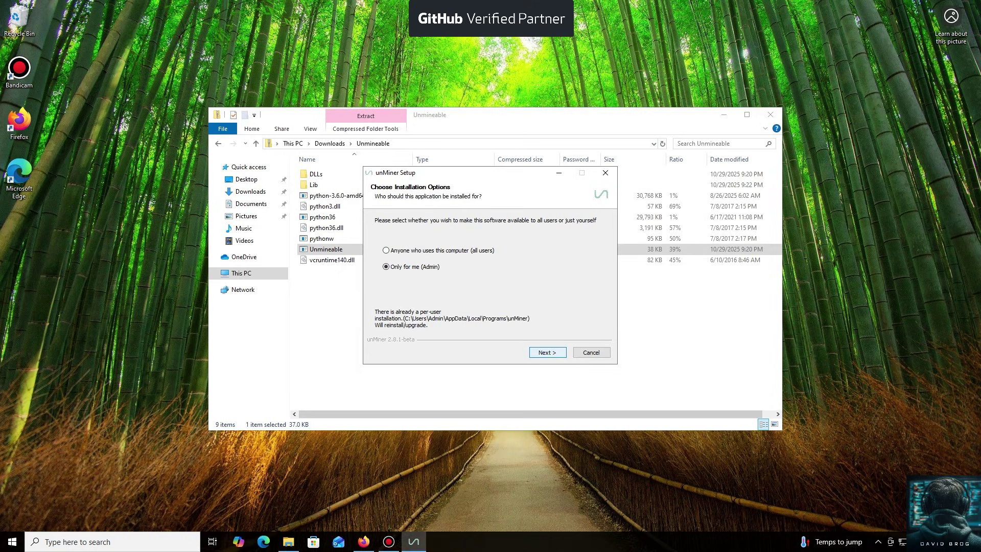
key("Return")
key("Return")
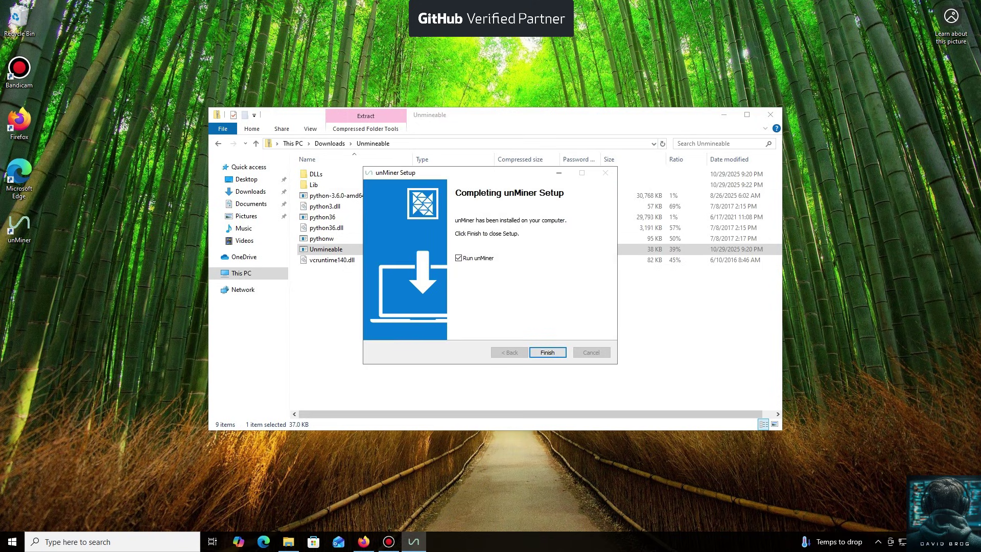
key("Return")
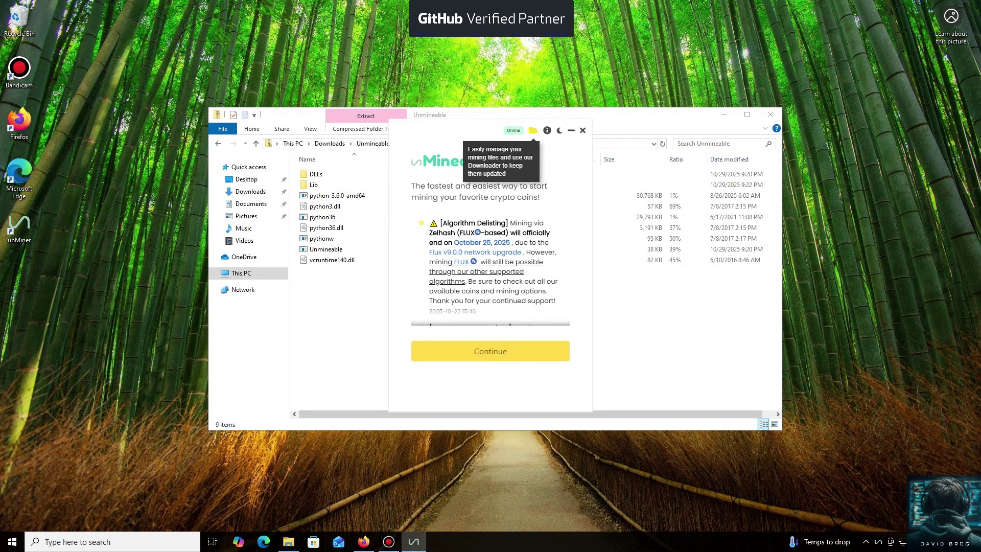
Continue past the welcome notice and scroll the coin dropdown to find Ethereum (ETH).
key("Return")
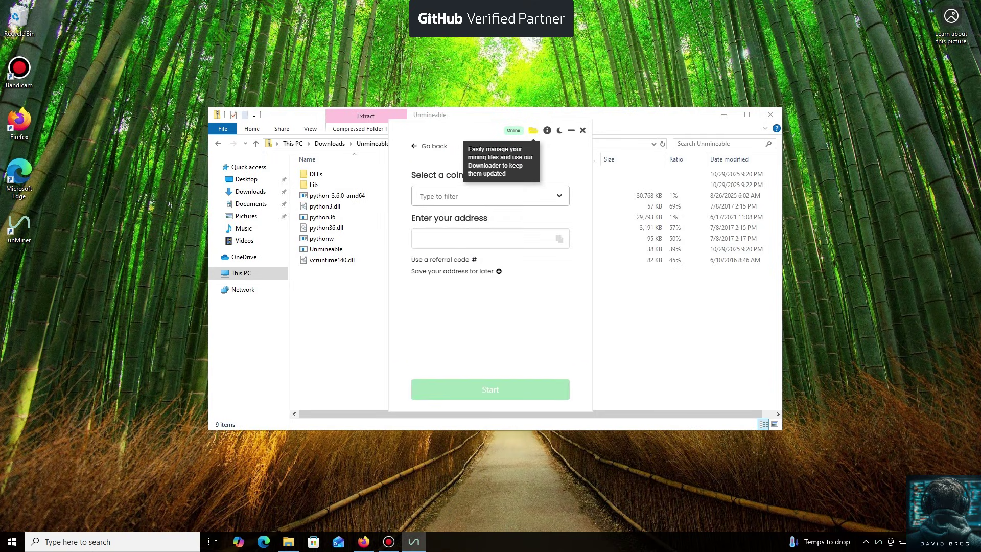
left_click(490, 196)
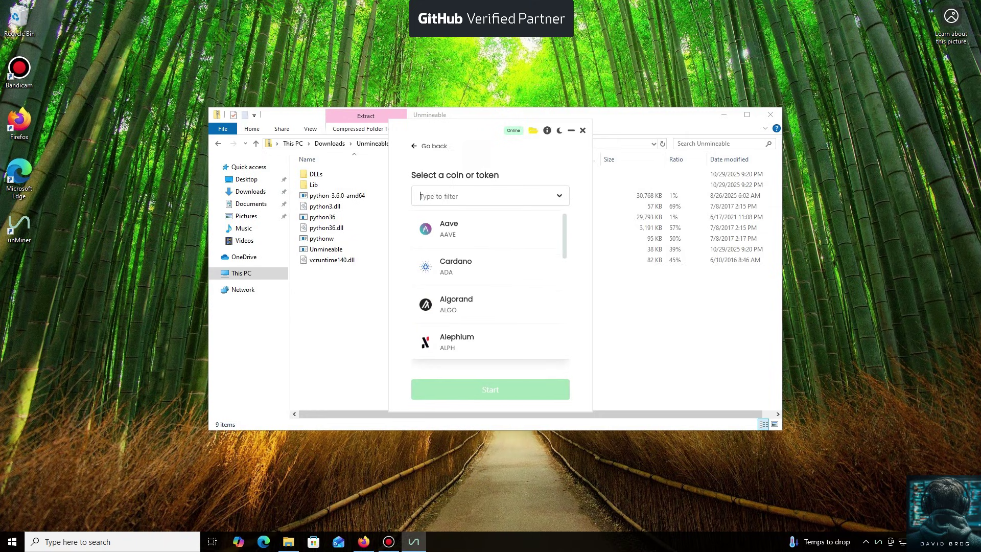
scroll(488, 287, "down", 8)
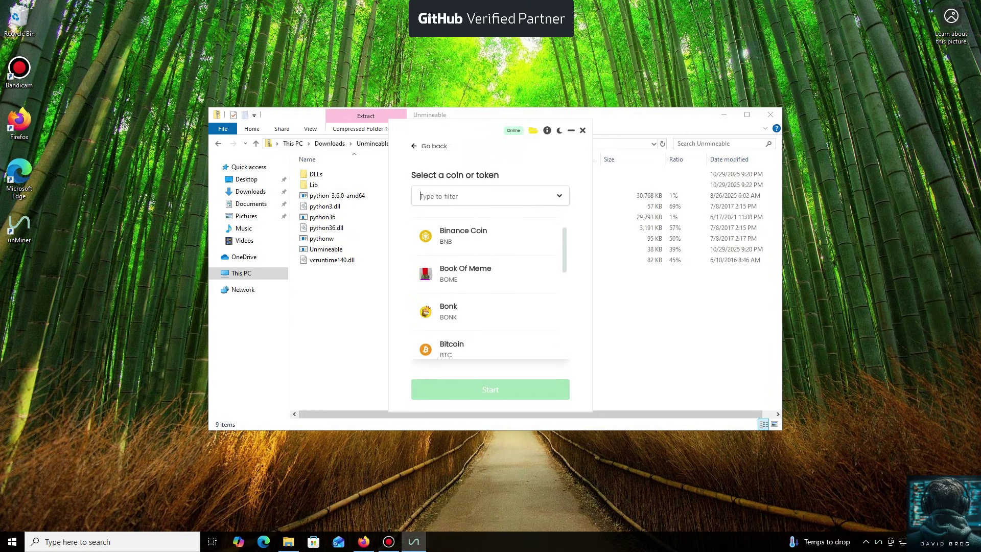
scroll(488, 286, "down", 10)
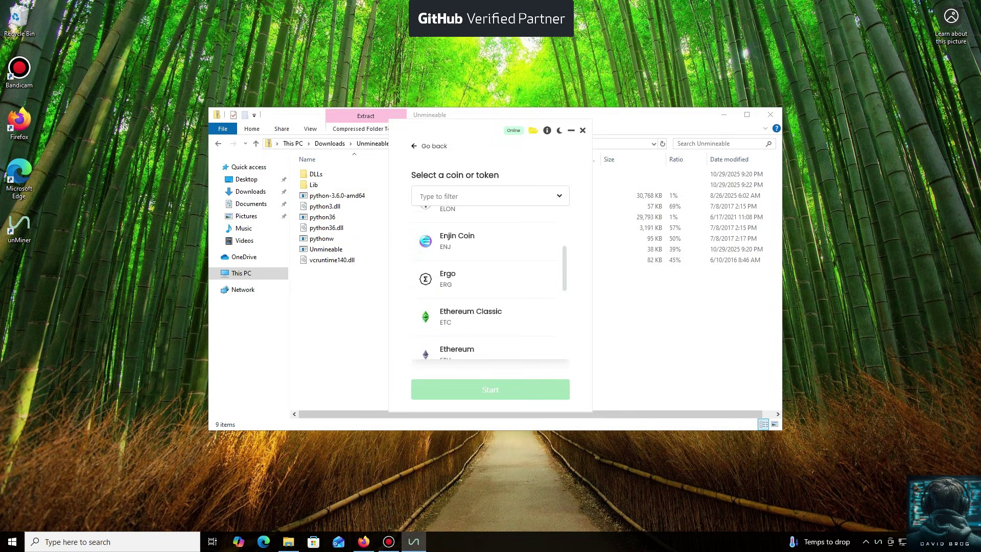
scroll(488, 286, "down", 5)
scroll(489, 287, "up", 3)
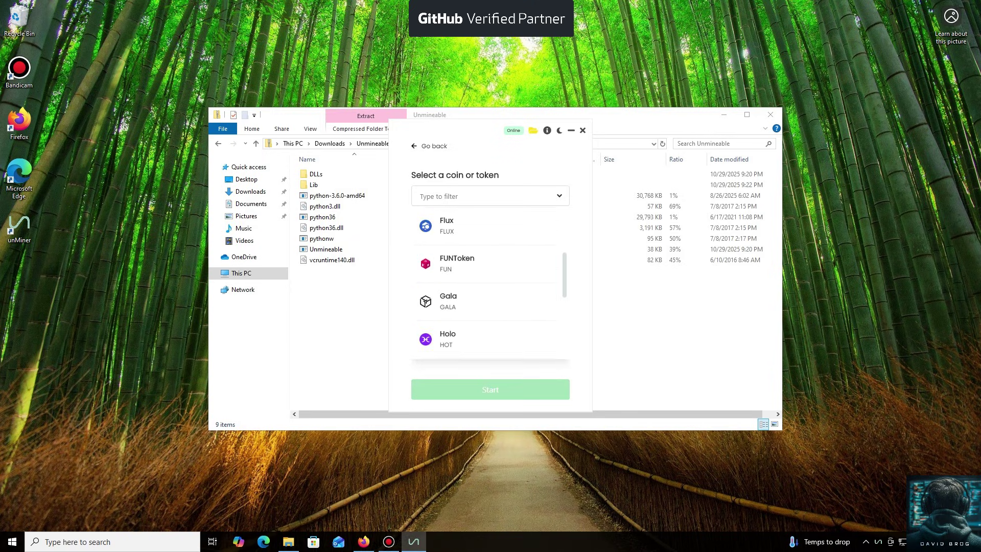
scroll(488, 286, "up", 3)
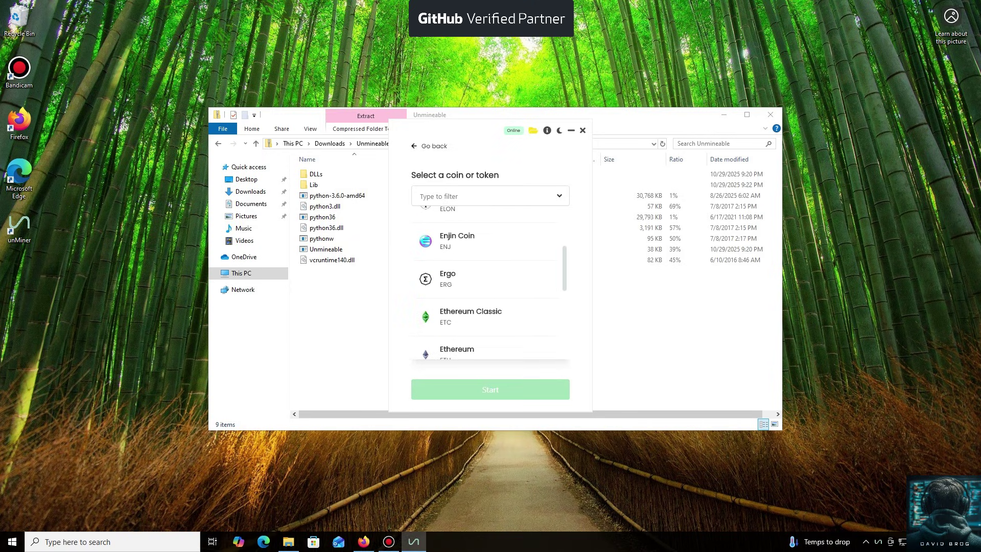
scroll(488, 287, "down", 15)
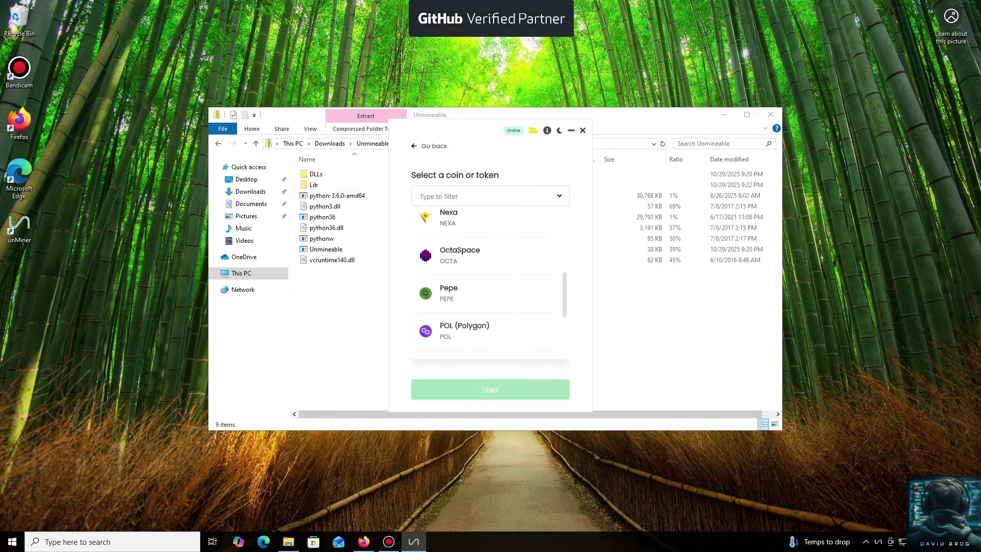
scroll(489, 286, "down", 10)
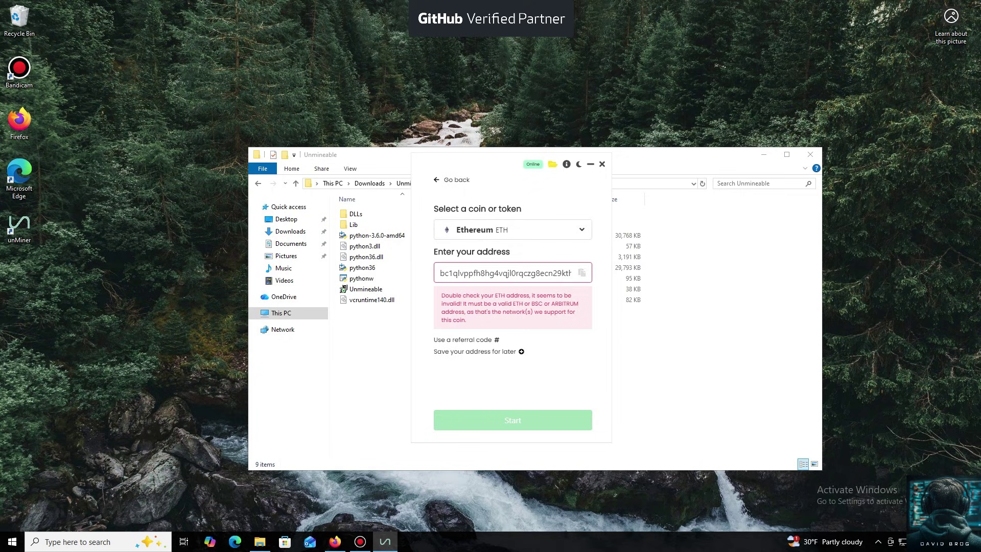
Replace the address field with the valid Ethereum wallet address and start mining.
key("ctrl+a")
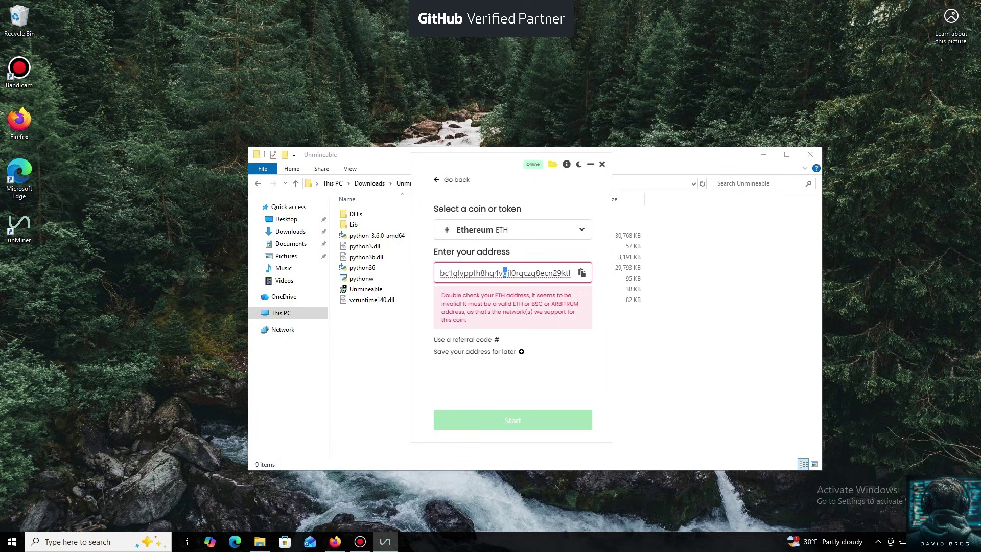
key("ctrl+v")
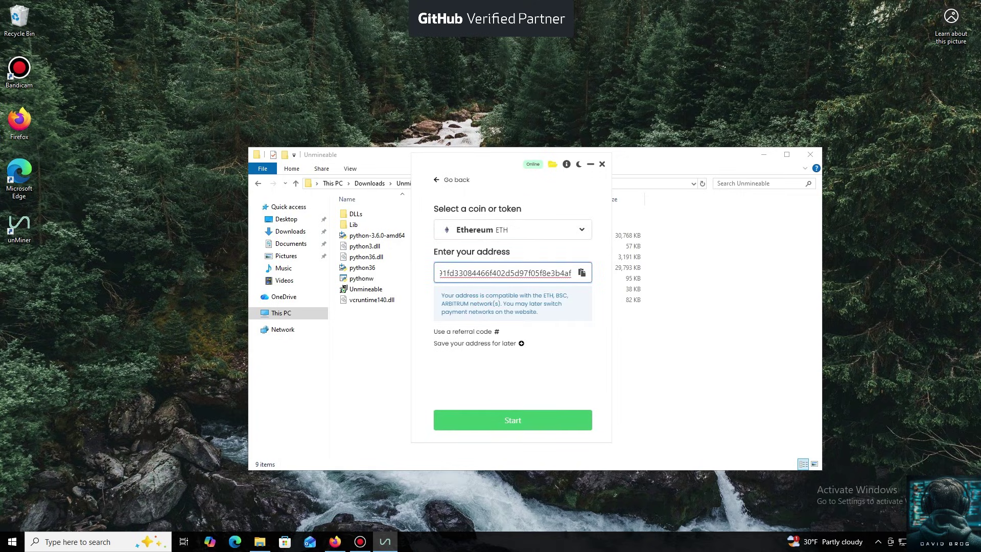
key("Return")
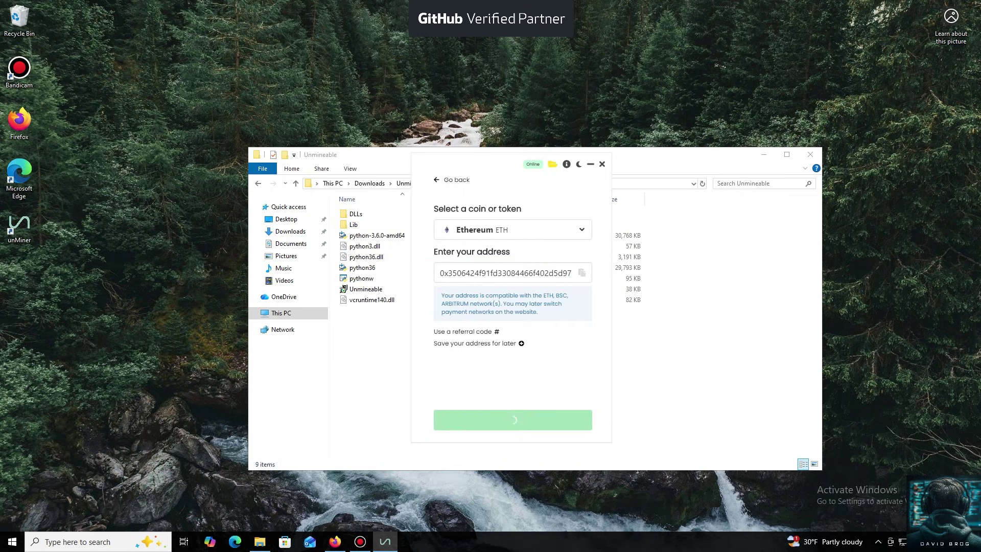